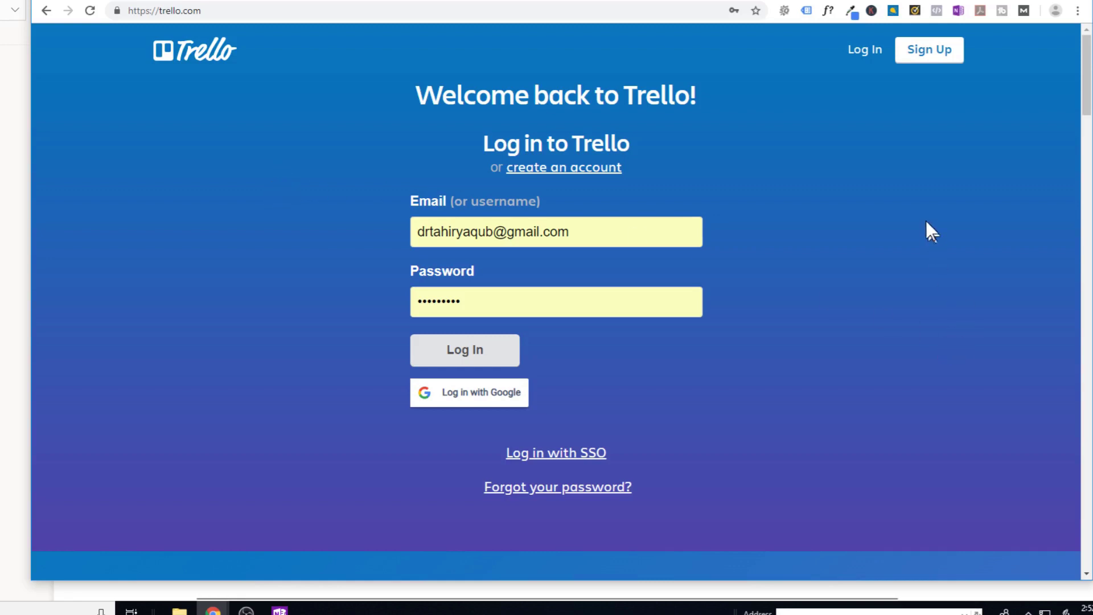
Open Trello's full login page to sign in to the account
left_click(865, 51)
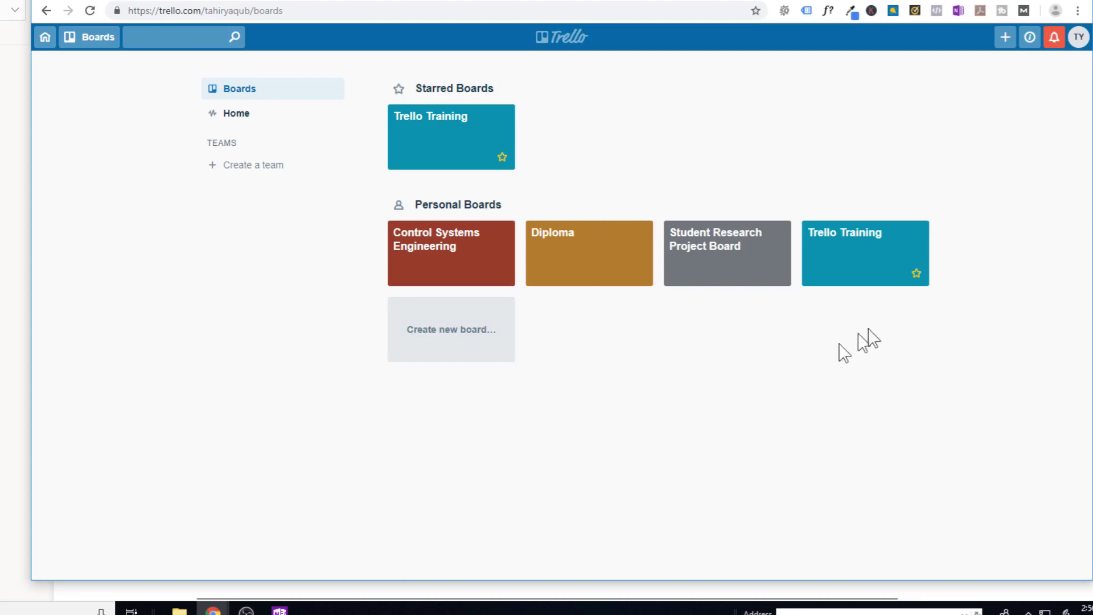
Open the Trello Training board from the Personal Boards section
left_click(865, 258)
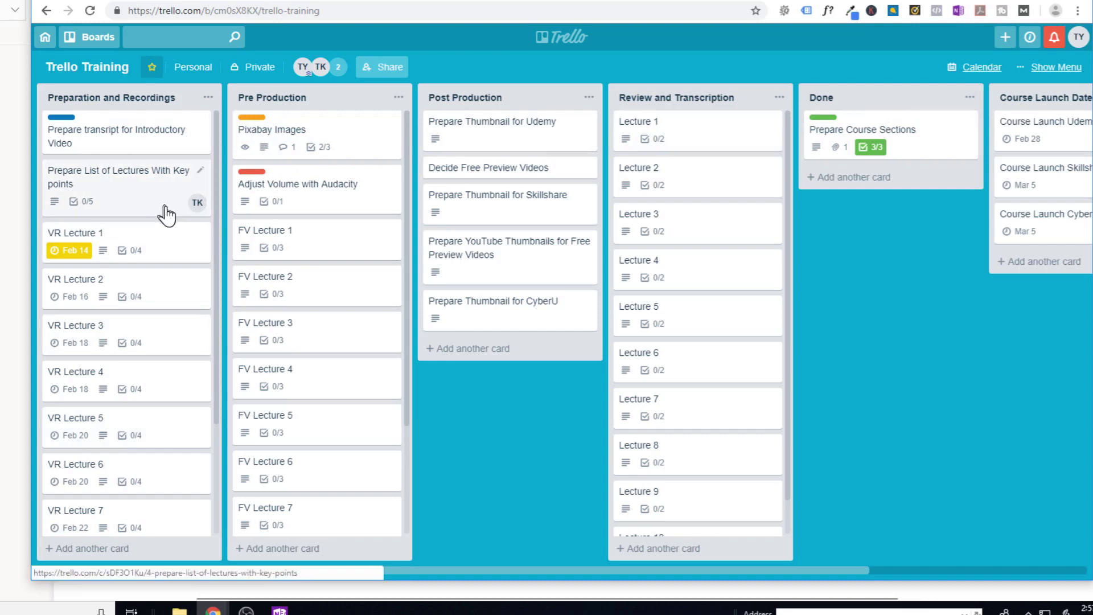
mouse_move(120, 134)
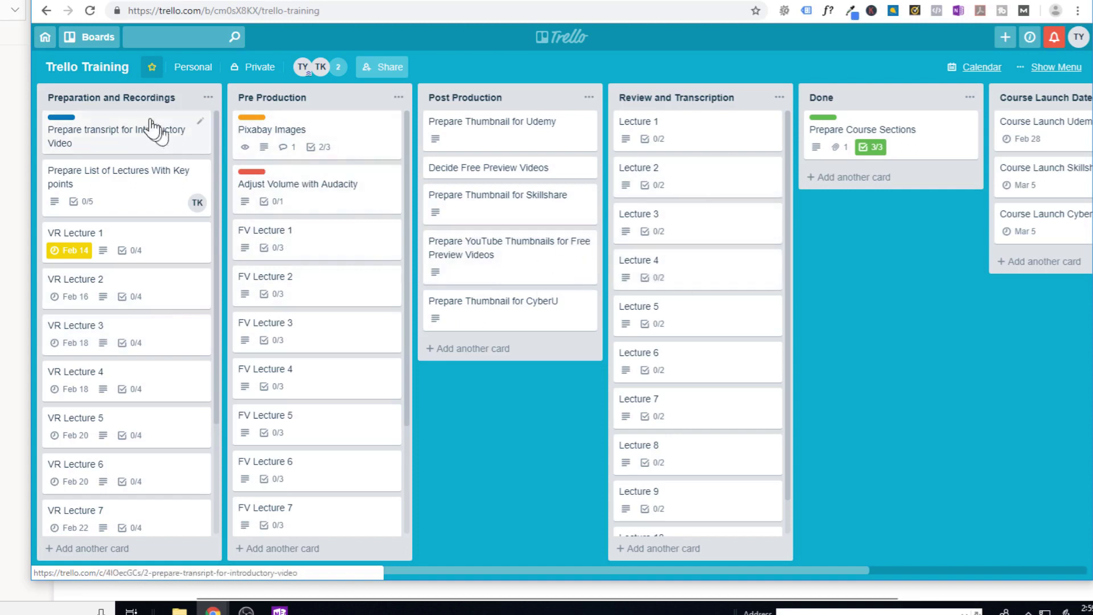
From the boards overview, start a new board titled 'Project-1' with Private visibility
left_click(45, 37)
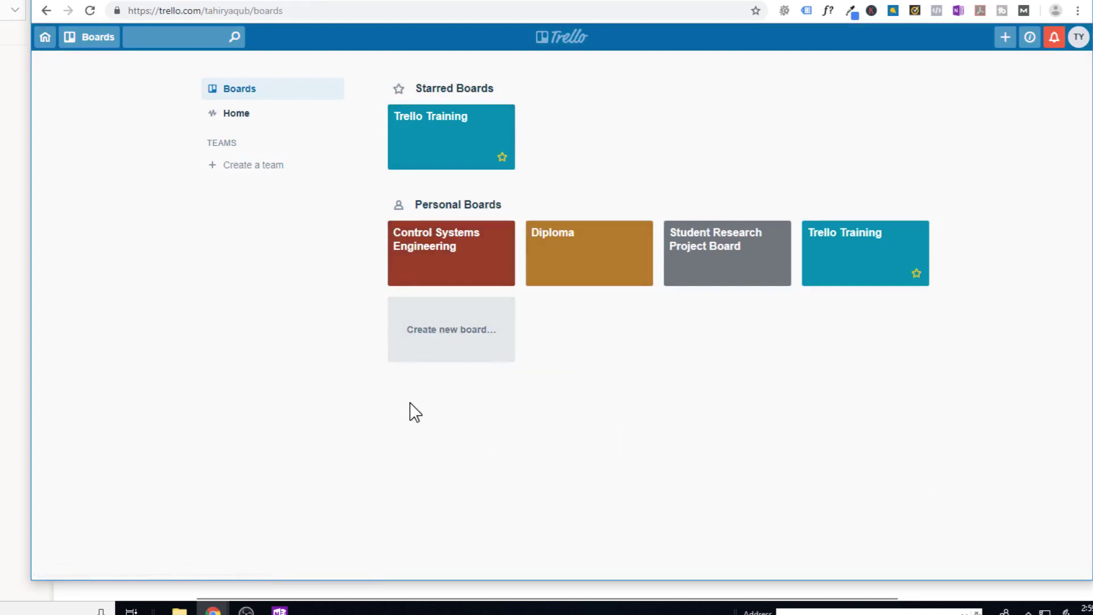
left_click(472, 341)
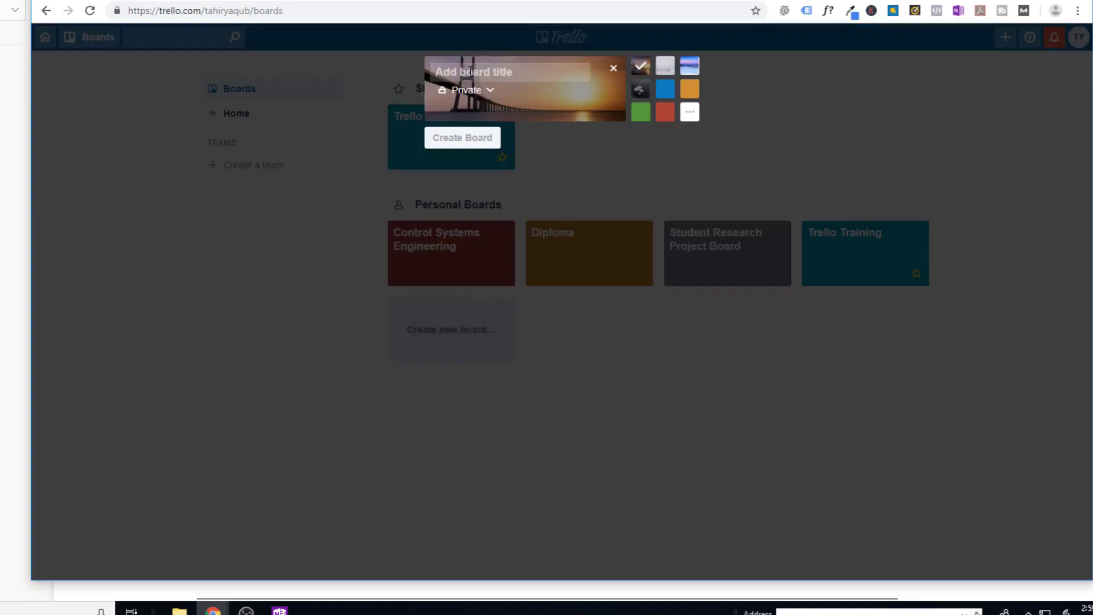
type("Project")
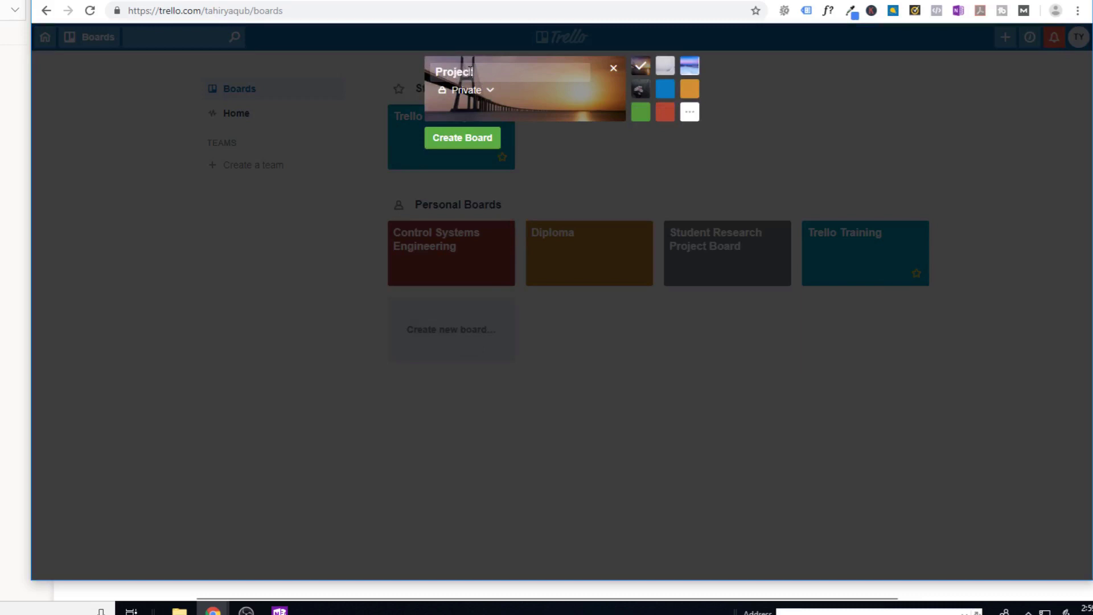
type("-1")
left_click(491, 91)
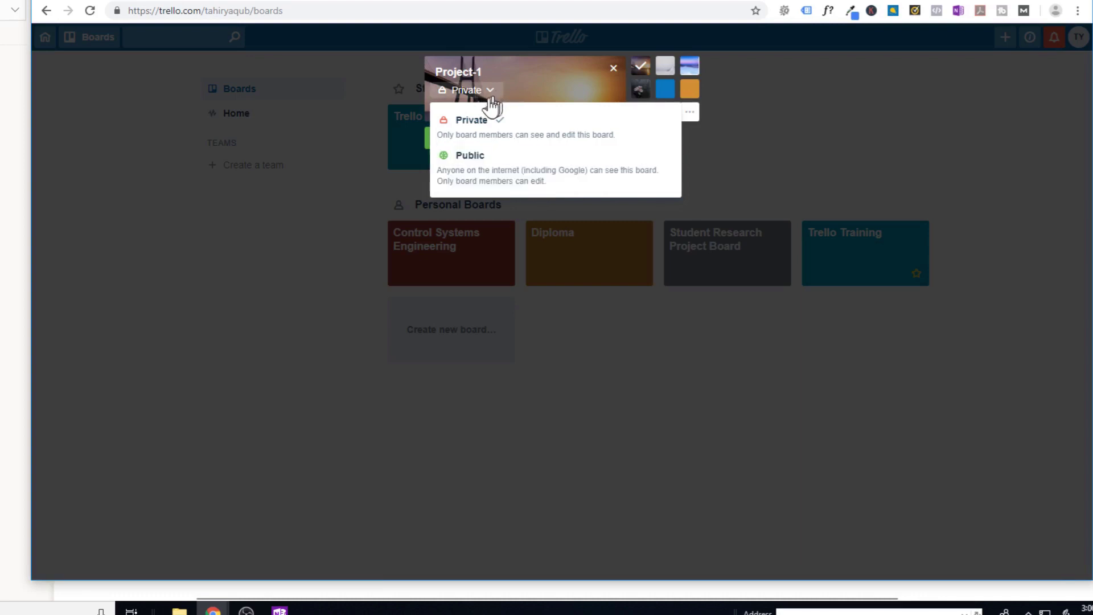
left_click(464, 126)
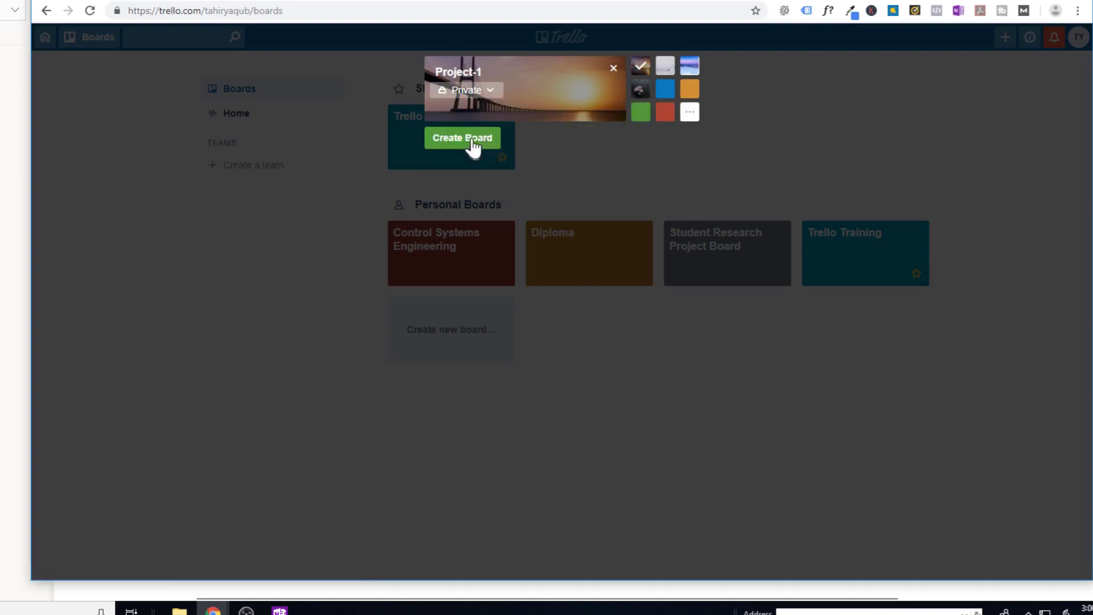
Create Project-1 and replace its bridge photo background with the solid blue colour
left_click(472, 140)
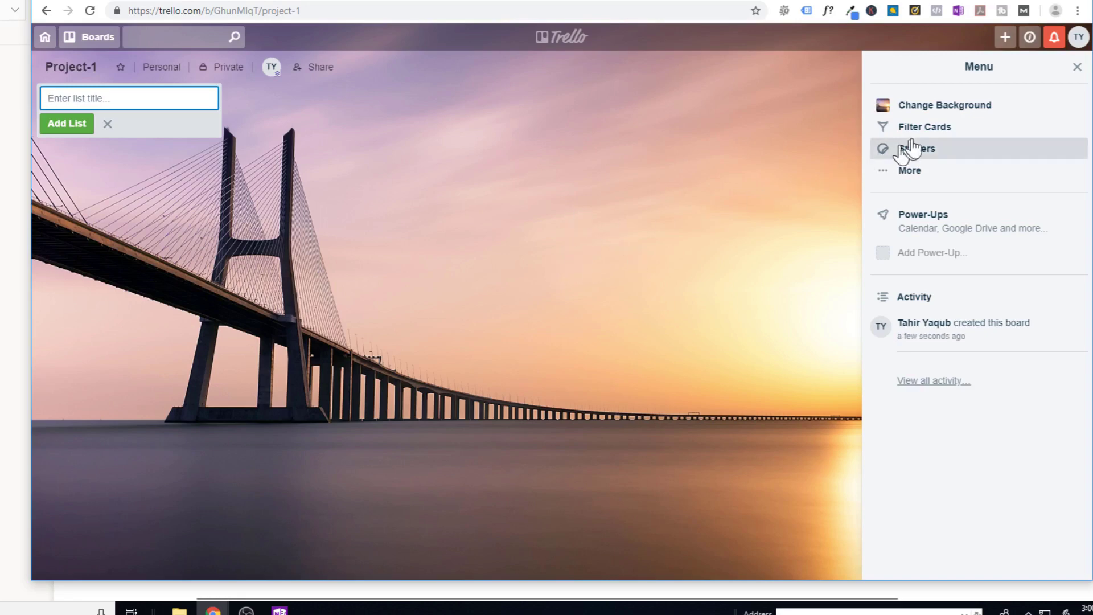
left_click(917, 111)
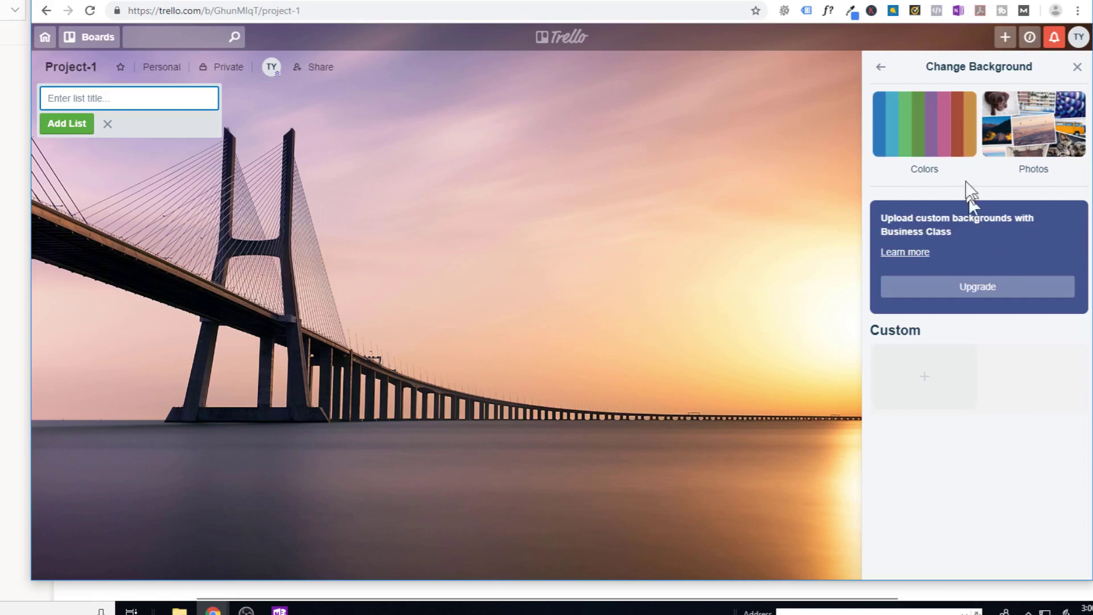
left_click(934, 128)
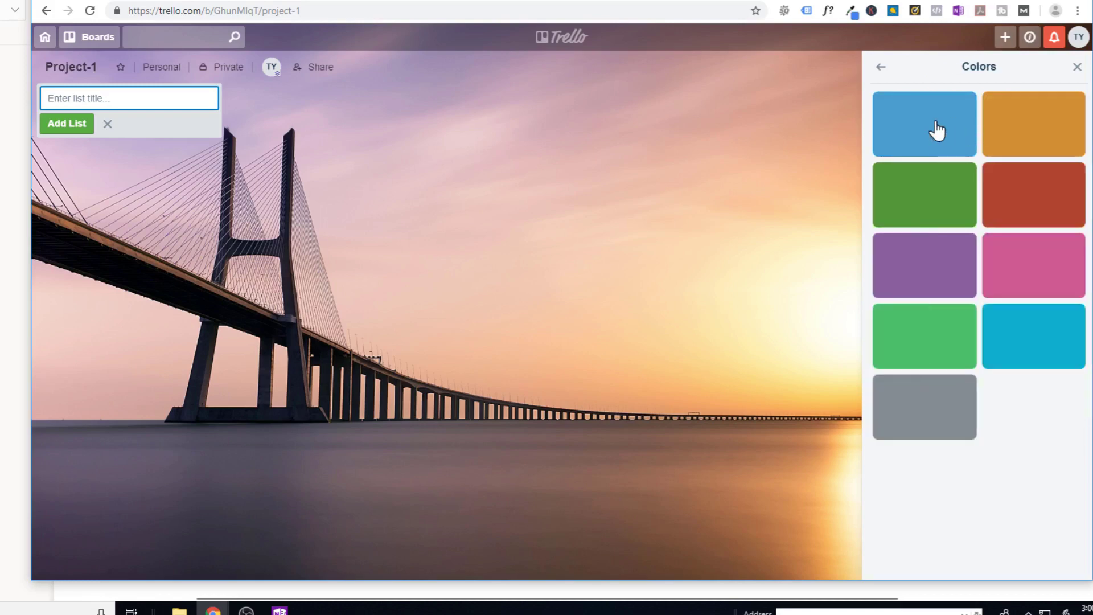
left_click(937, 131)
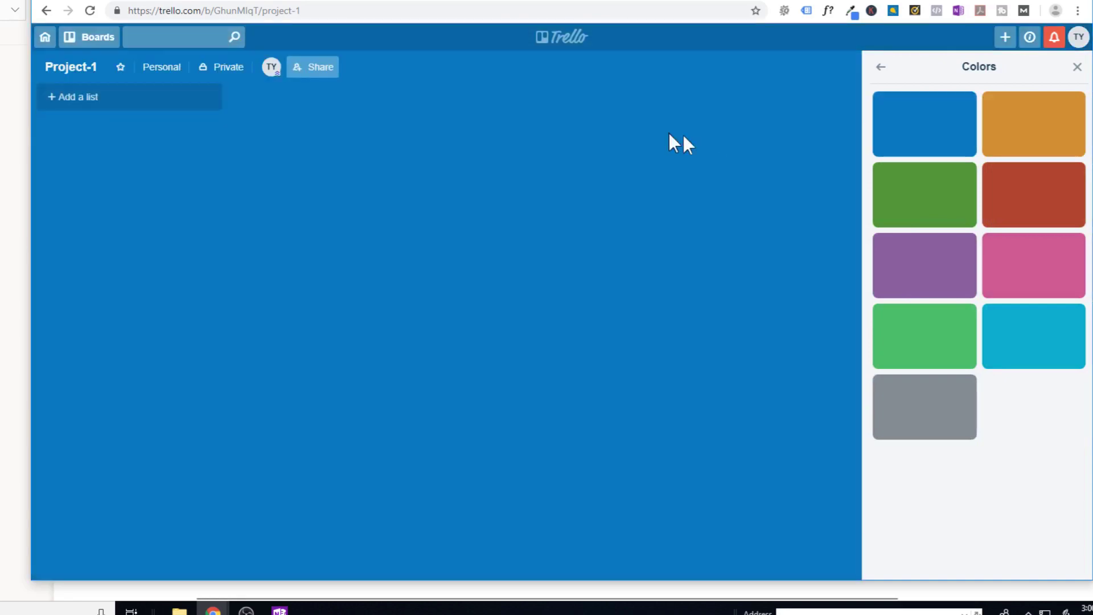
Add three lists to Project-1 in order: Stage-1, Stage-2 and Completed
left_click(70, 100)
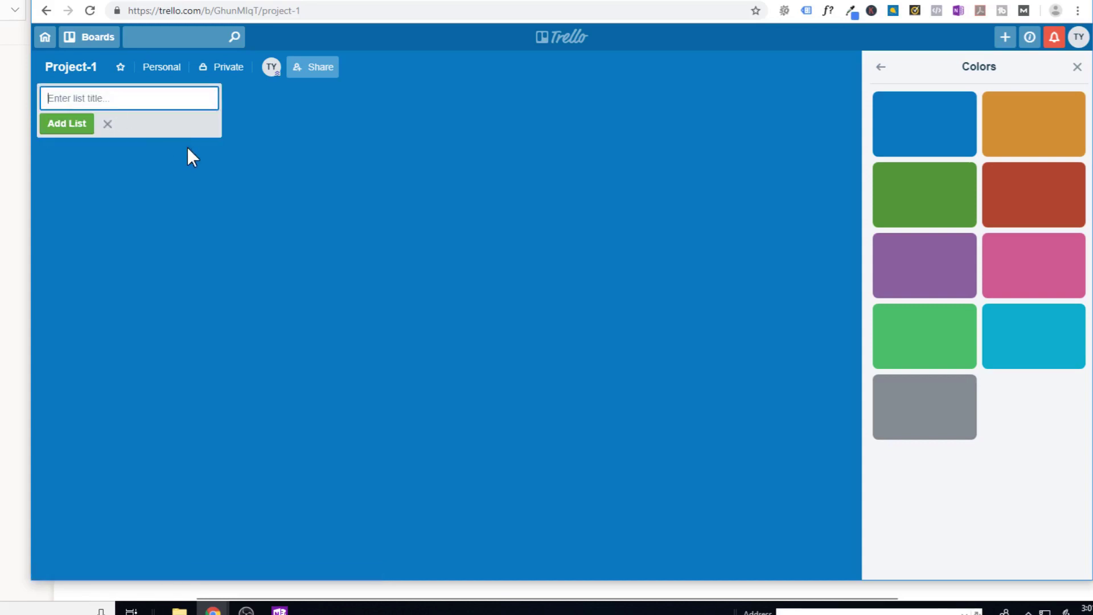
type("Stage-1")
left_click(65, 125)
type("Sta")
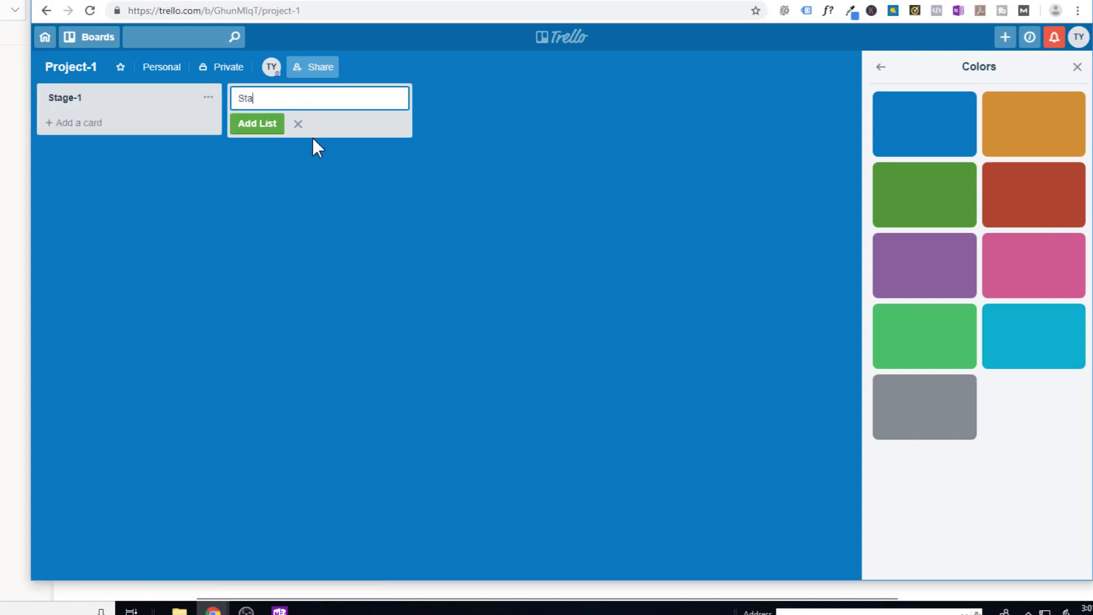
type("ge-2")
left_click(261, 124)
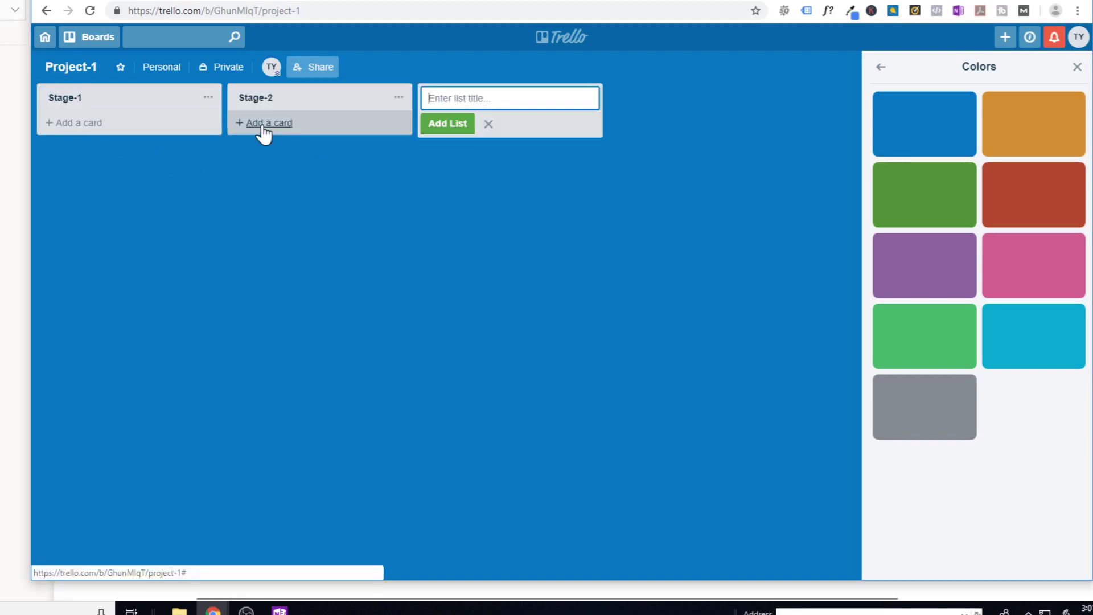
type("Complete")
type("d")
key("Return")
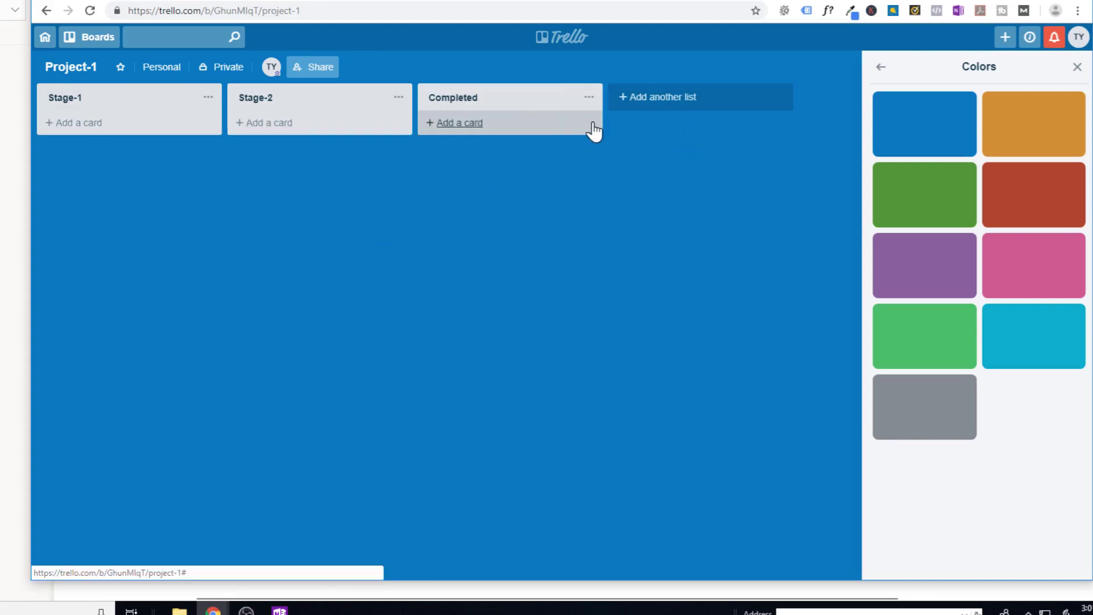
Add cards Task-1 and Task-2 to the Stage-1 list
left_click(77, 122)
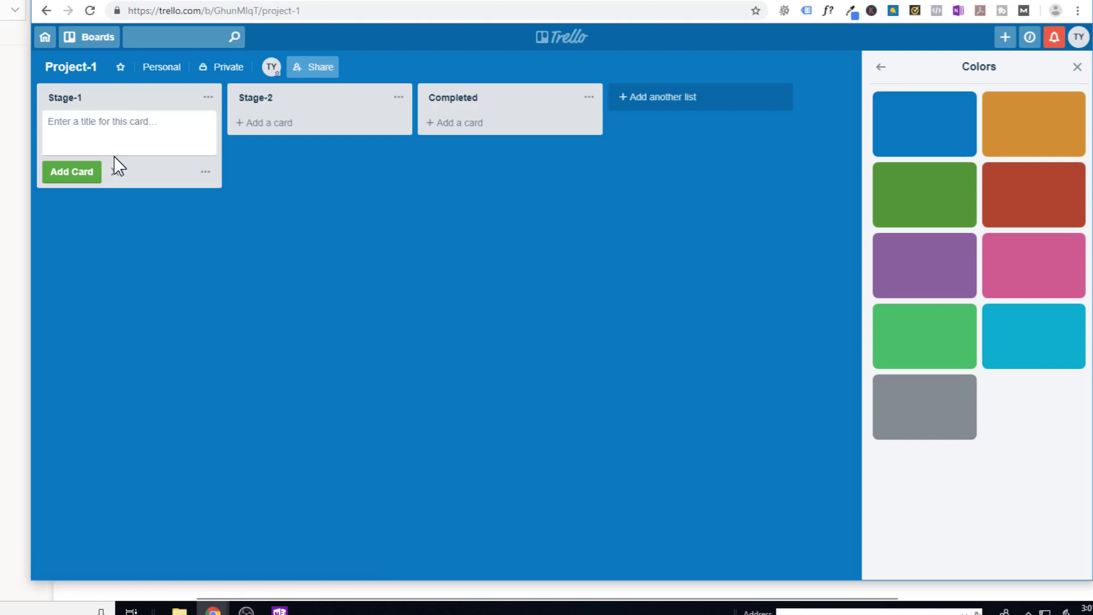
type("Task-1")
left_click(76, 179)
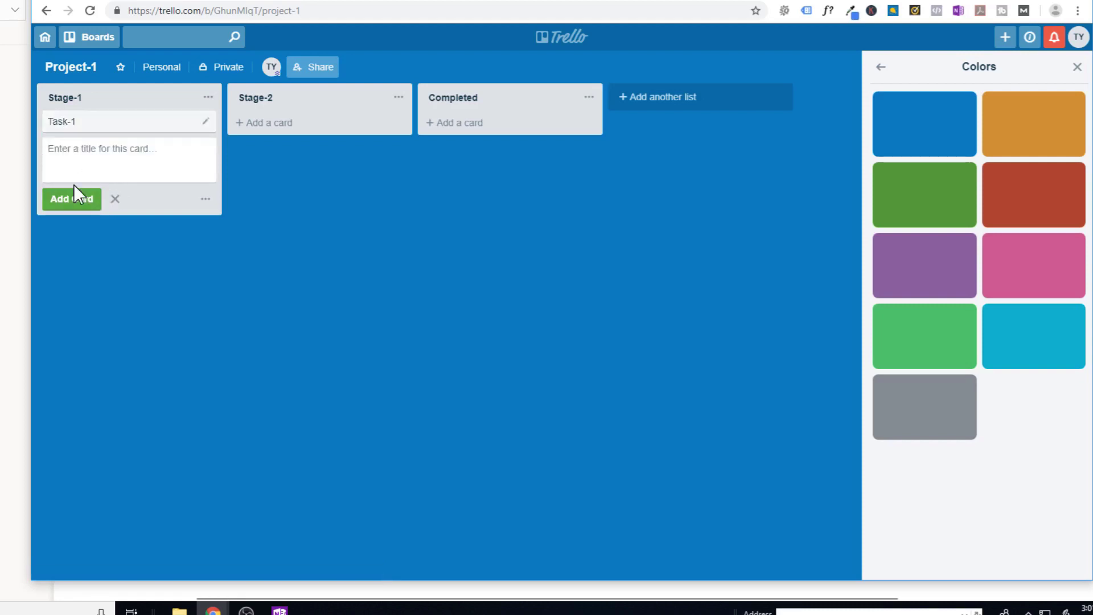
type("Task-2")
key("Return")
left_click(116, 229)
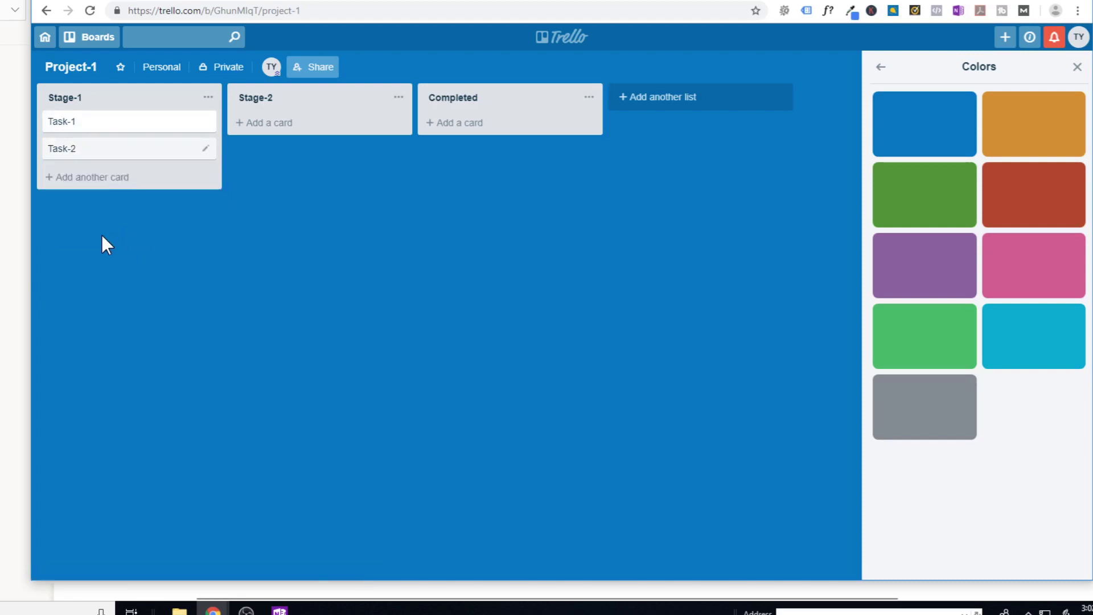
Add cards Task-1 and Task-2 to the Stage-2 list
left_click(286, 123)
type("Task")
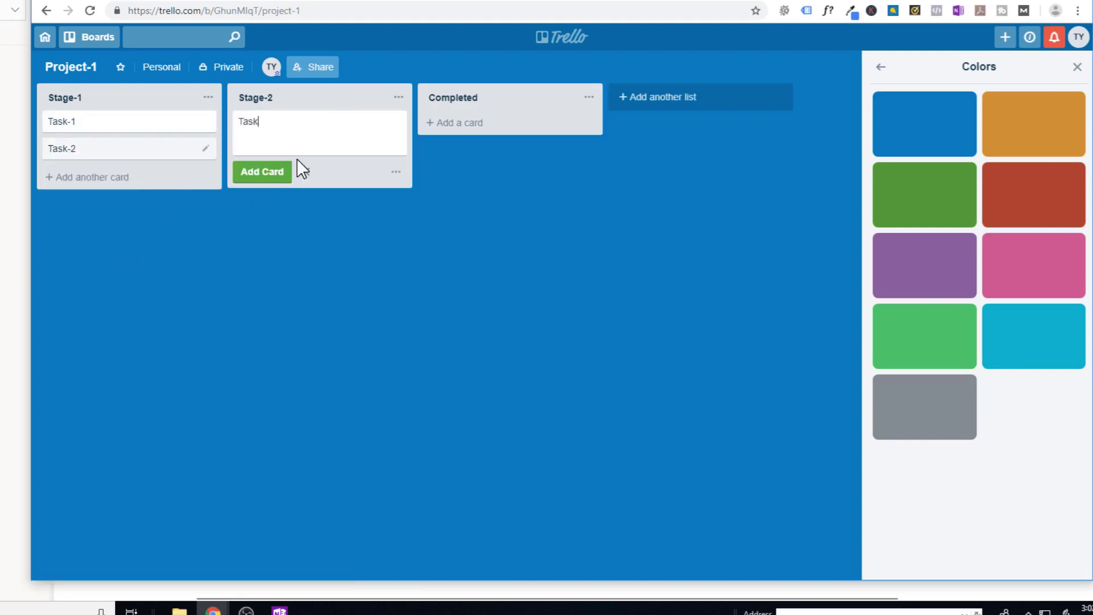
type("-1")
key("Return")
type("Task")
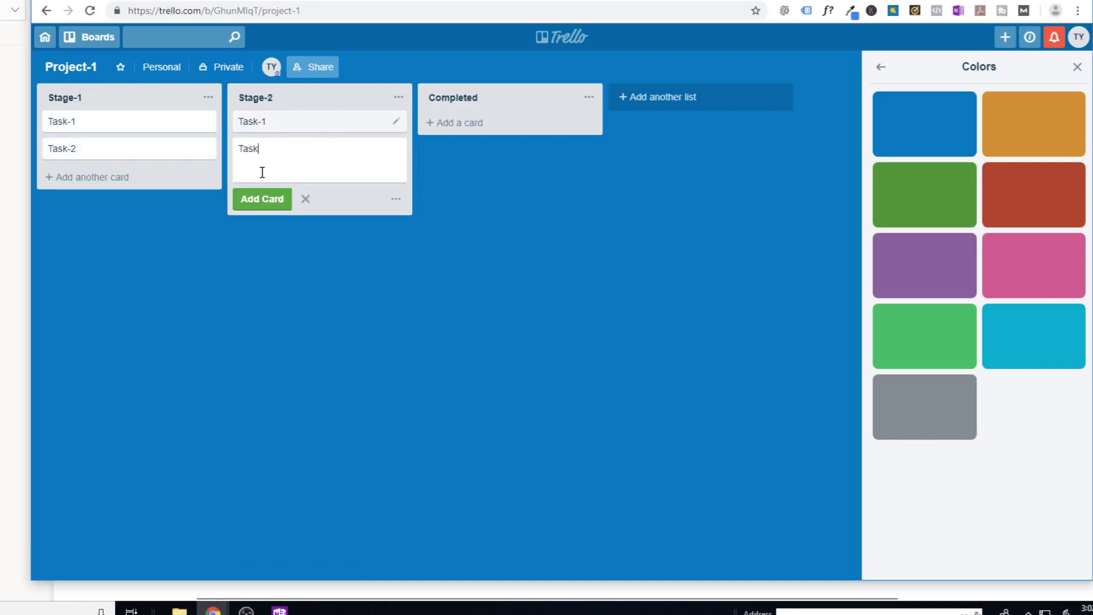
type("-2")
left_click(306, 239)
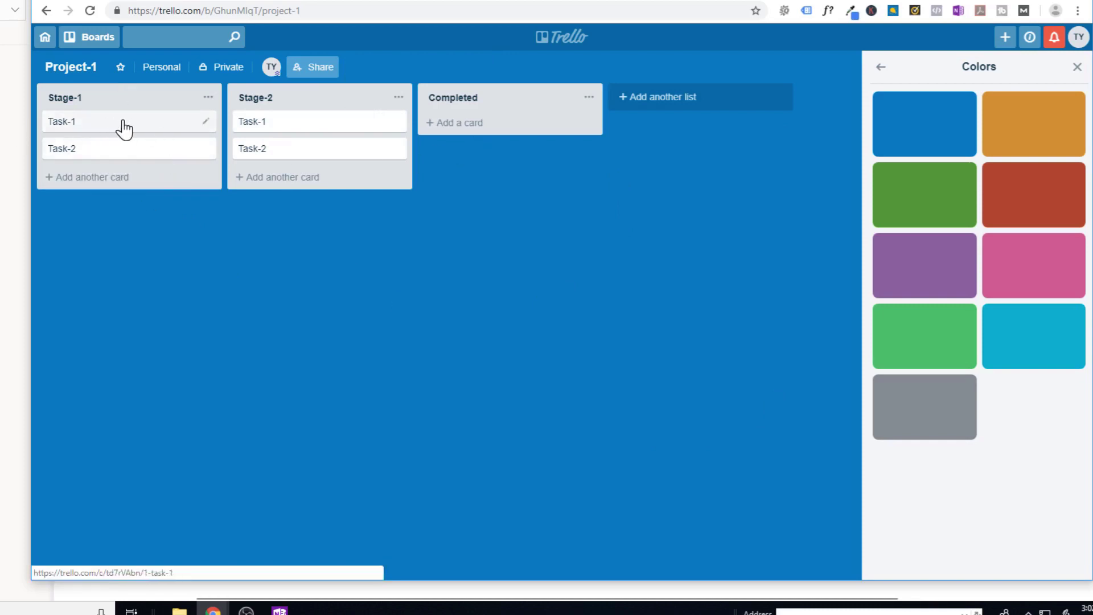
Drag Stage-1's Task-1 card, then Task-2 below it, into the Completed list
left_click_drag(111, 124, 484, 121)
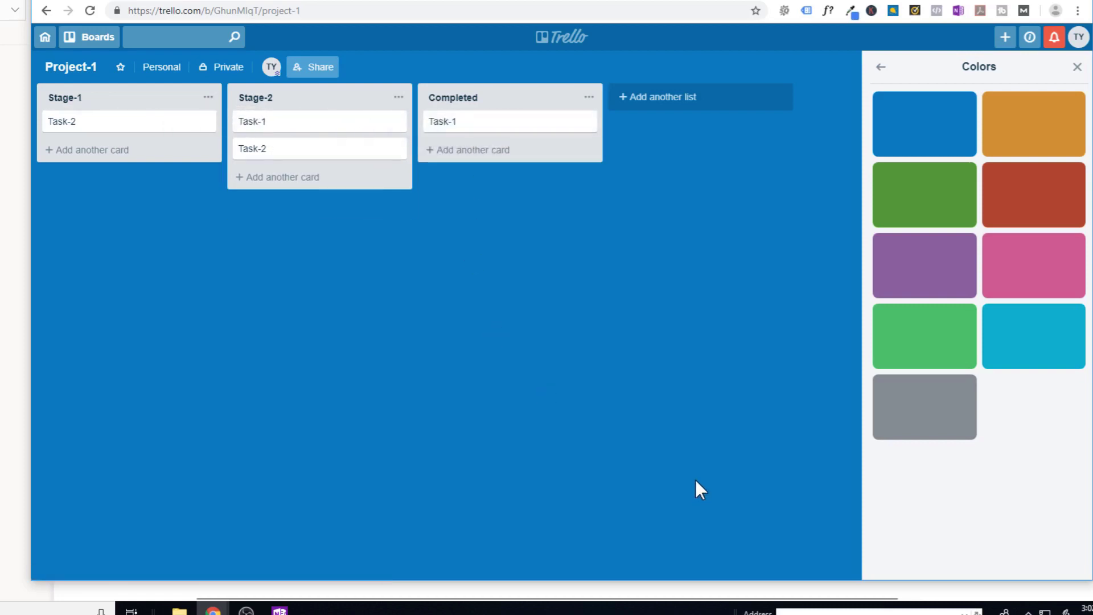
mouse_move(127, 121)
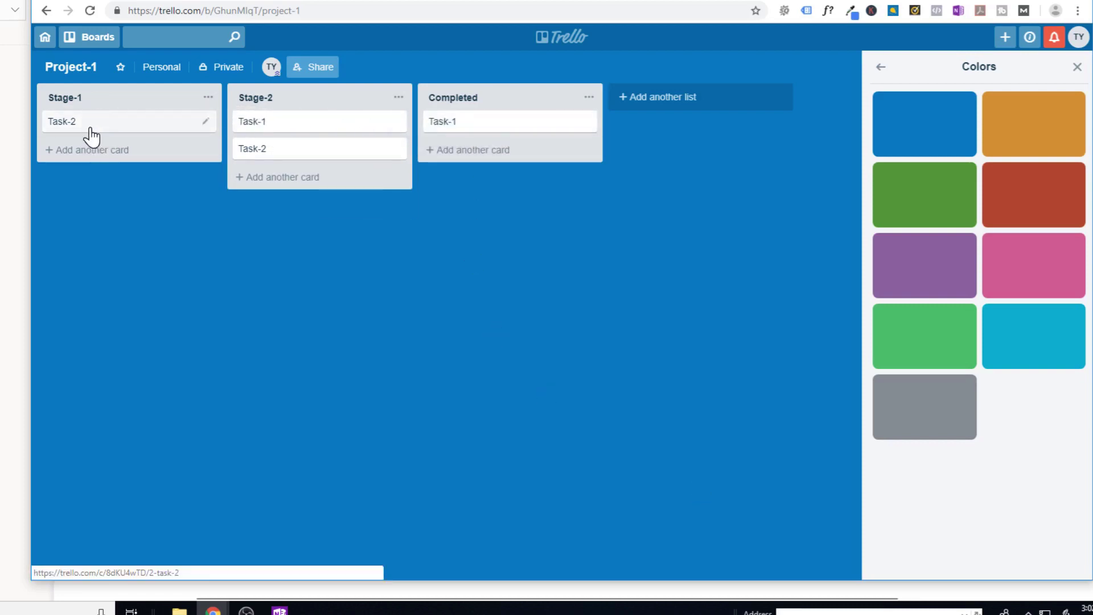
mouse_move(91, 137)
left_mouse_down()
mouse_move(293, 142)
mouse_move(464, 166)
mouse_move(476, 149)
left_mouse_up()
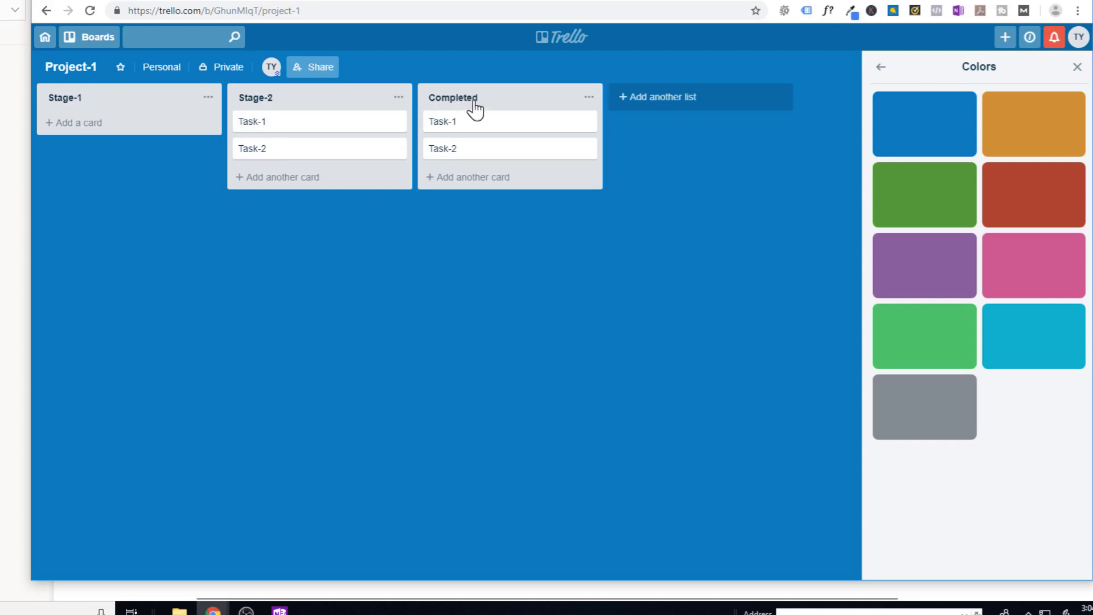
Return to the boards overview, where Project-1 now appears among personal boards
left_click(46, 38)
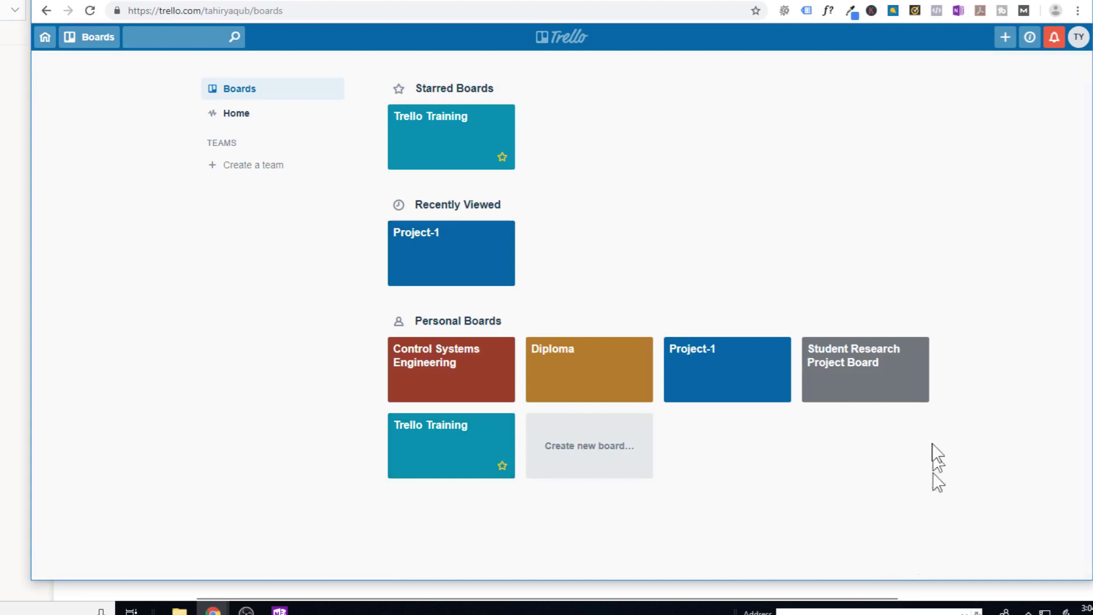
mouse_move(727, 369)
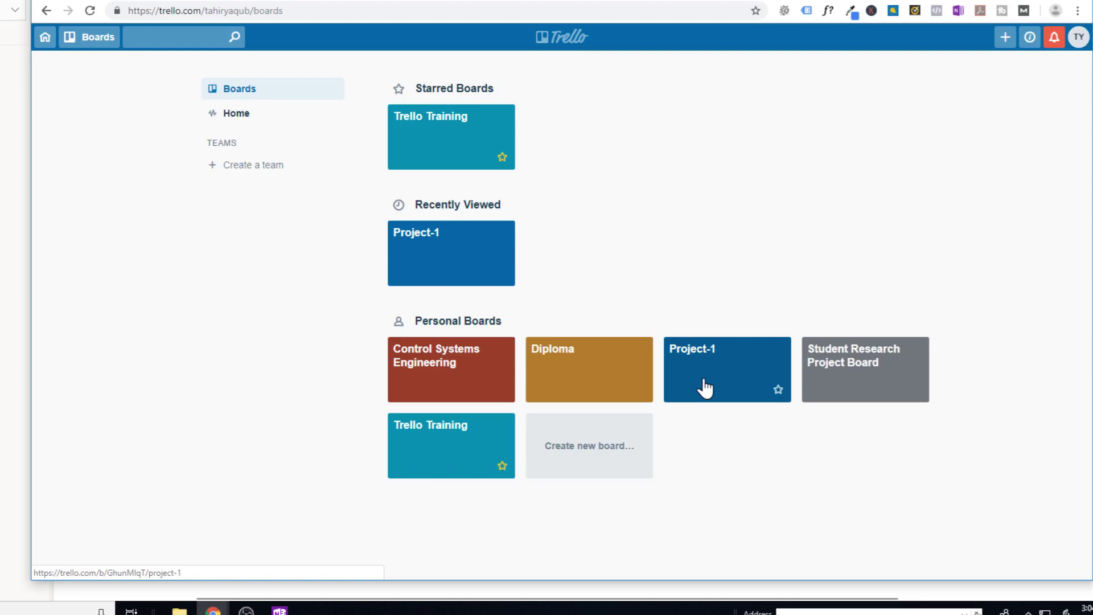
Open Project-1 and close it with the menu's Close Board option, confirming
left_click(703, 359)
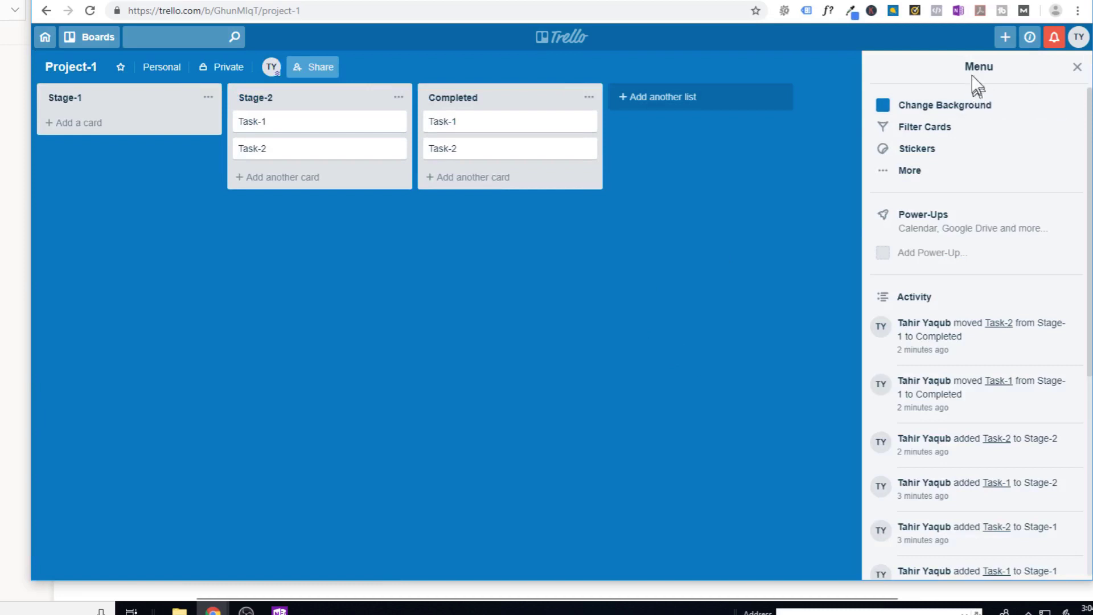
left_click(910, 172)
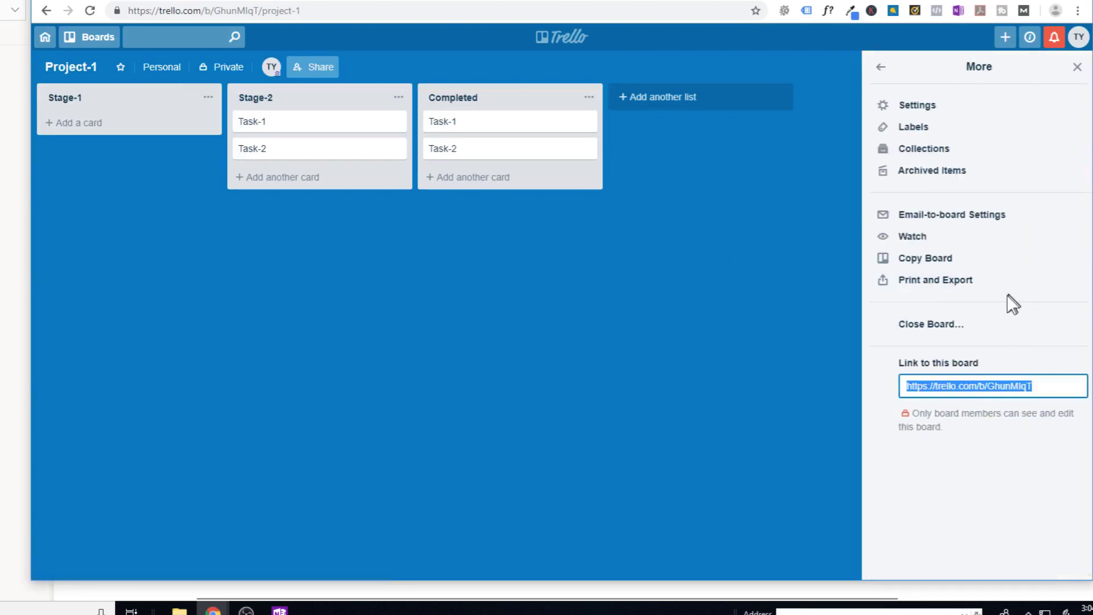
left_click(929, 330)
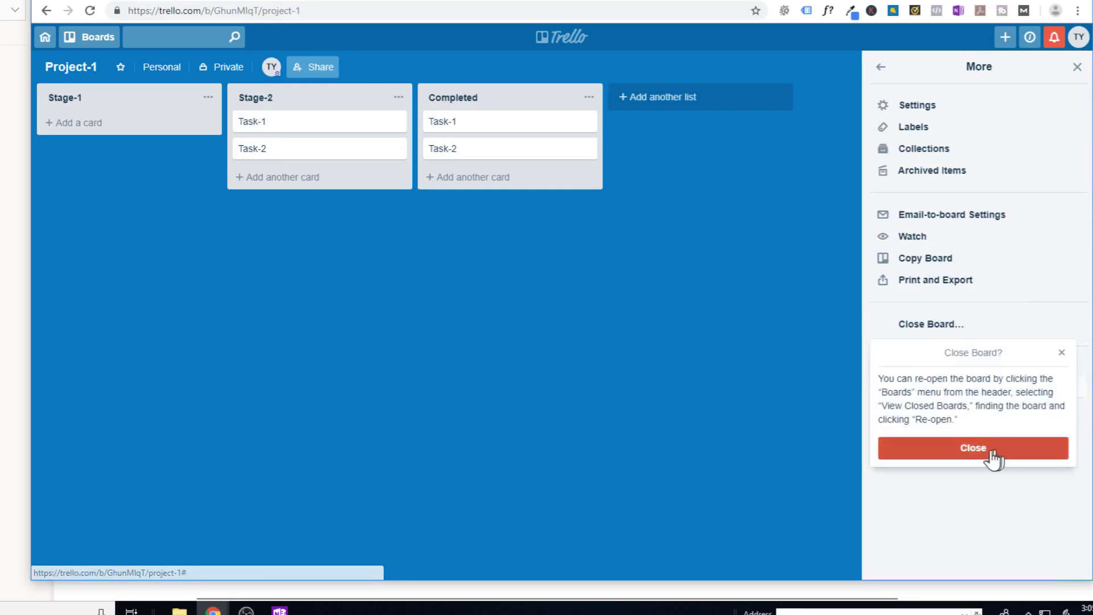
left_click(967, 450)
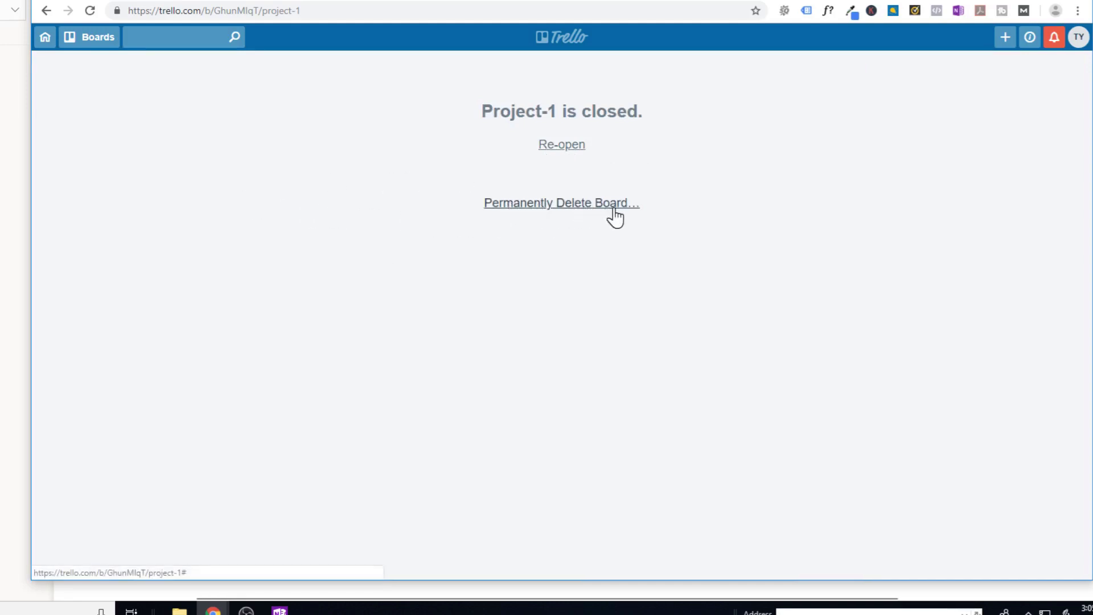
Re-open the closed Project-1 board from its closed-board notice page
left_click(572, 151)
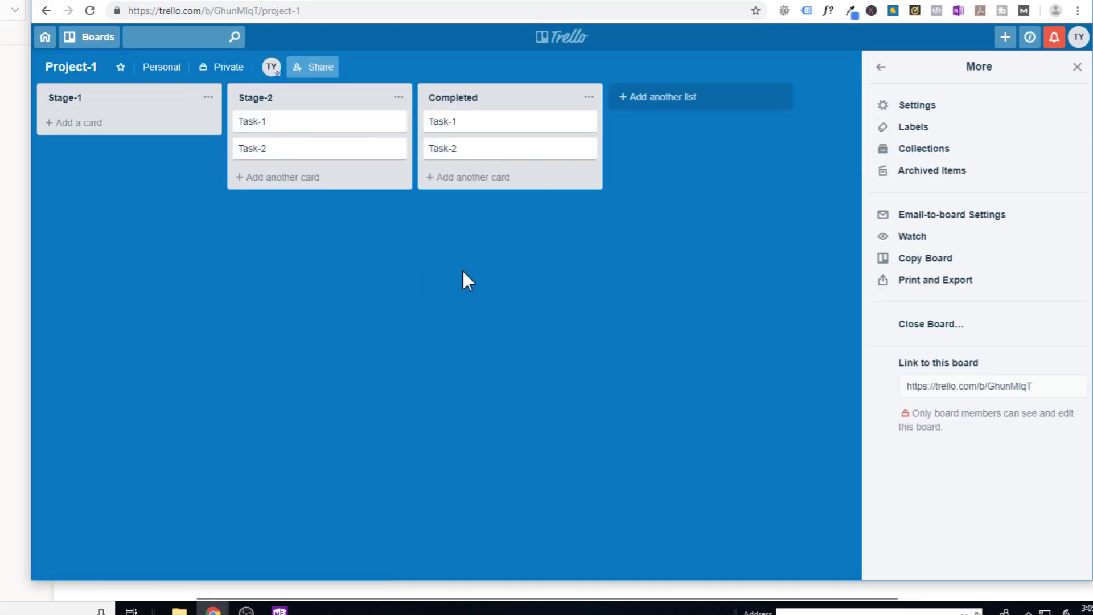